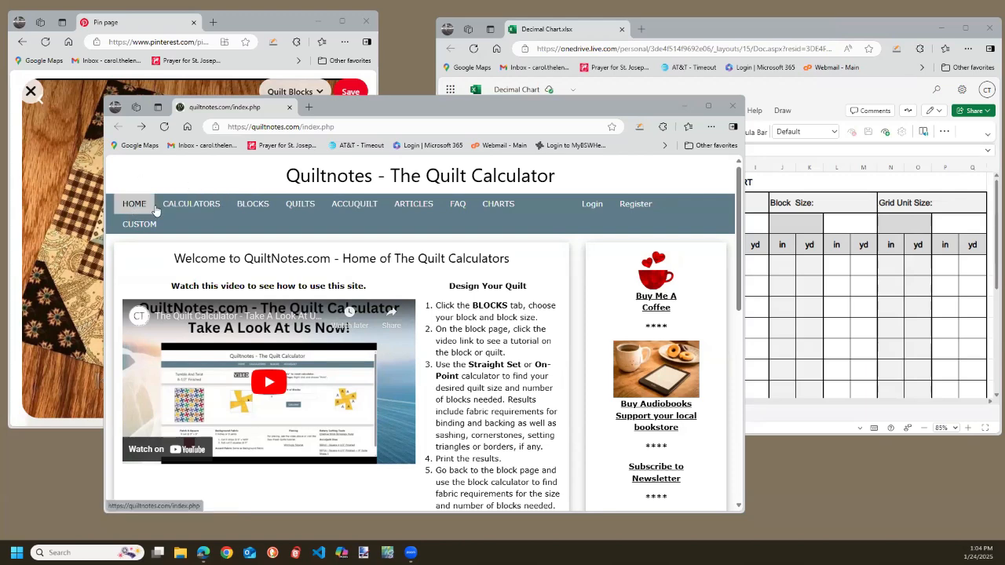
- Open the Straight Set Quilt layout designer from the site's calculators page
click(196, 206)
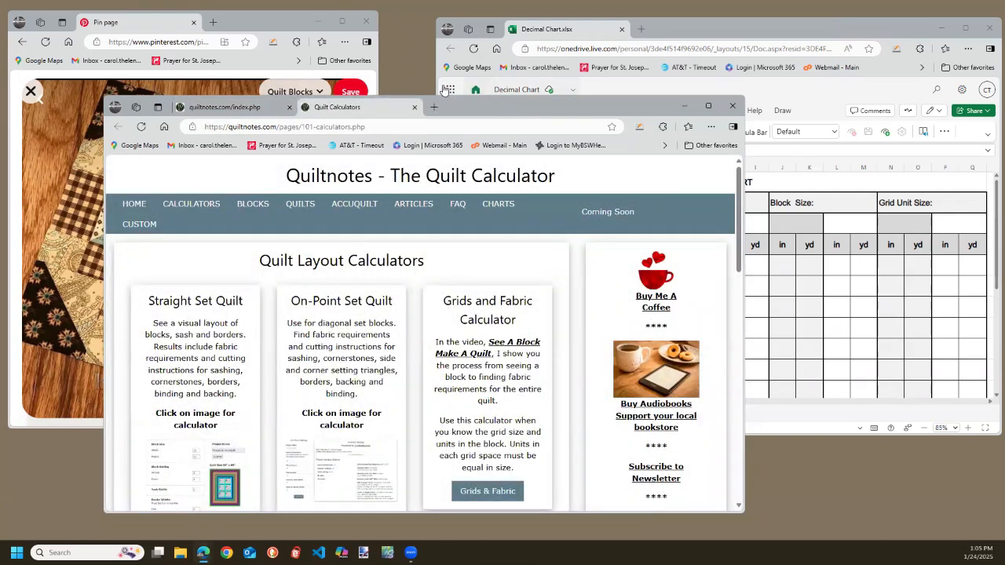
drag(445, 106, 450, 53)
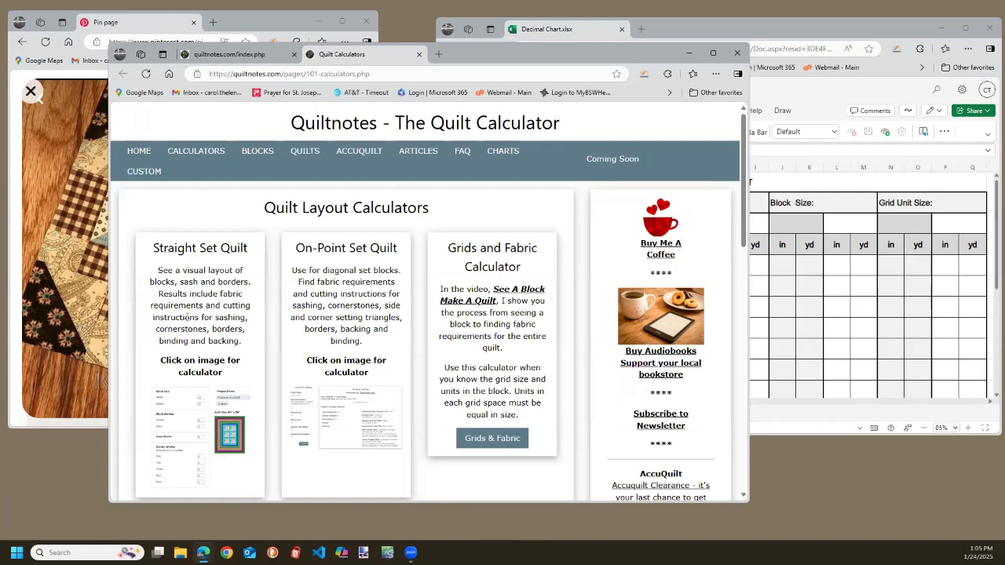
click(187, 408)
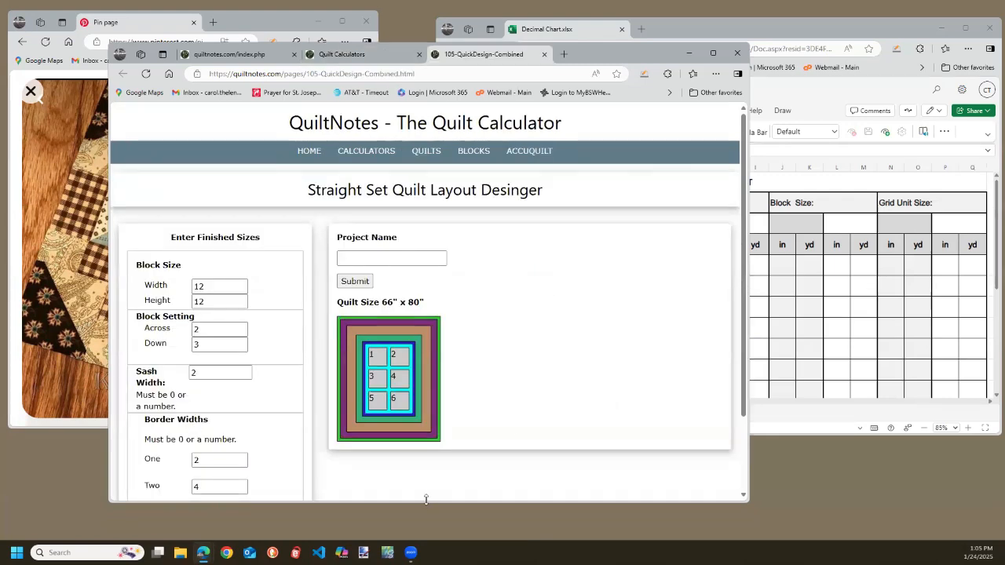
drag(426, 502, 426, 527)
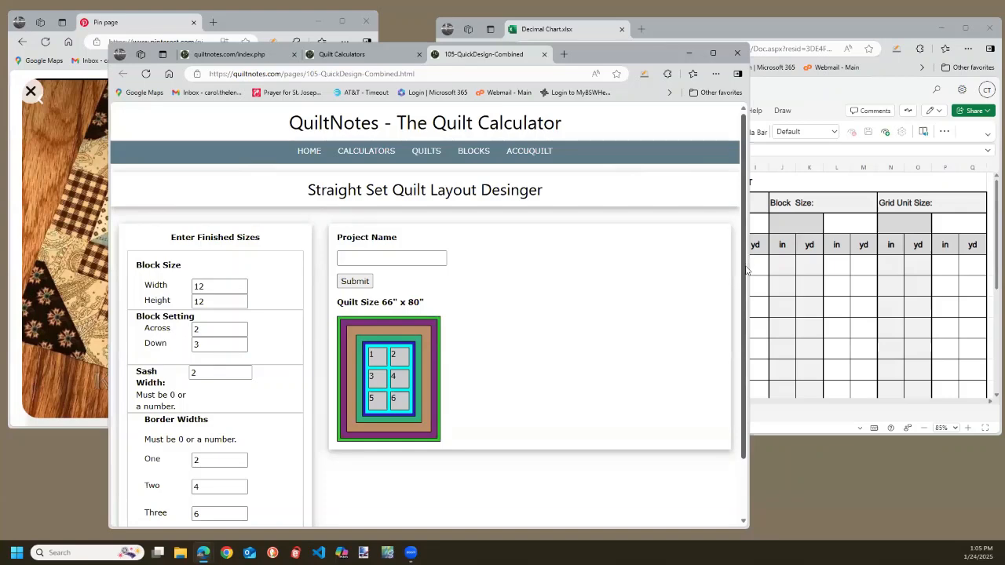
drag(748, 270, 744, 336)
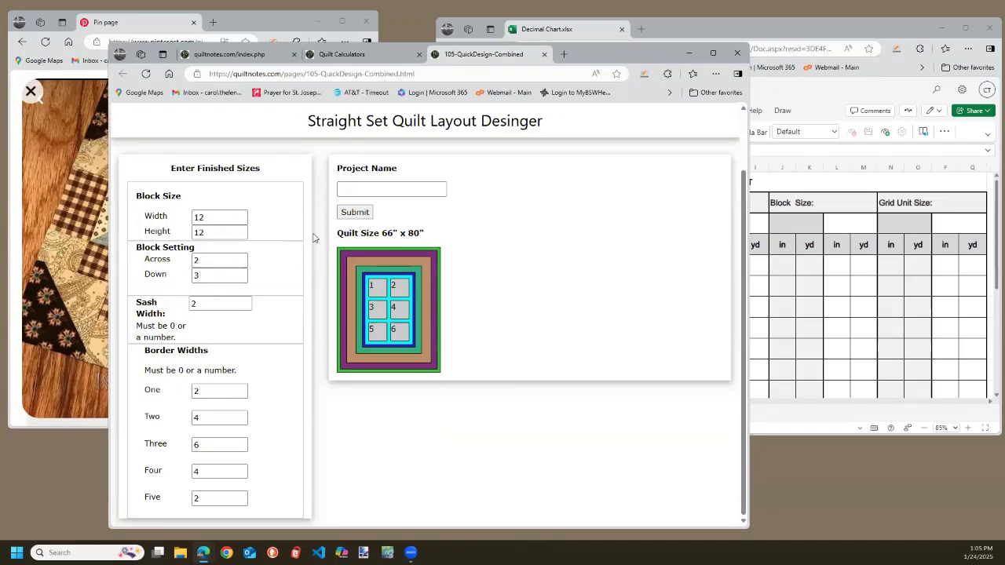
- Set border widths Five and Four to 0 in the finished sizes form
click(205, 217)
click(206, 229)
click(196, 260)
click(242, 501)
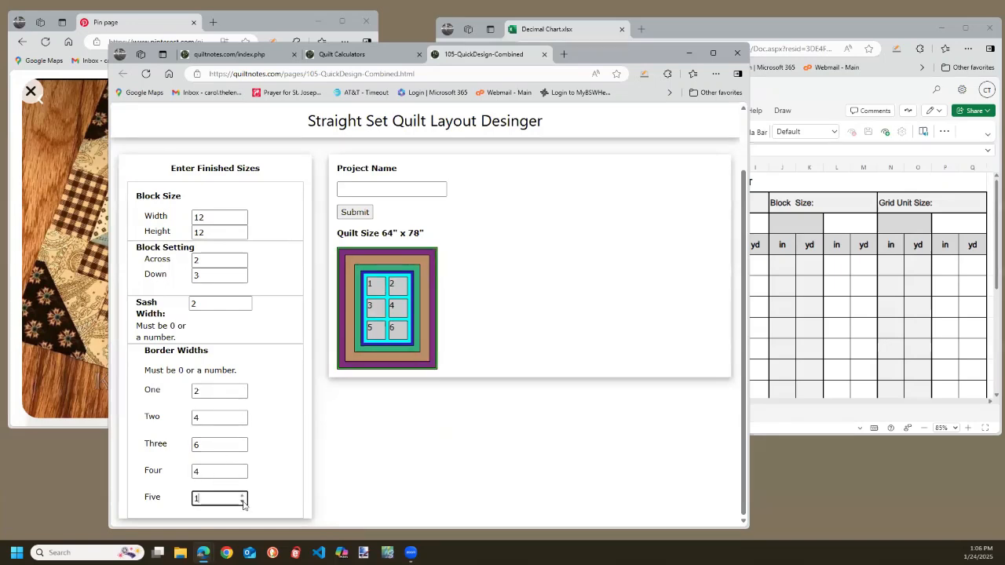
click(242, 501)
click(242, 474)
click(243, 474)
click(243, 474)
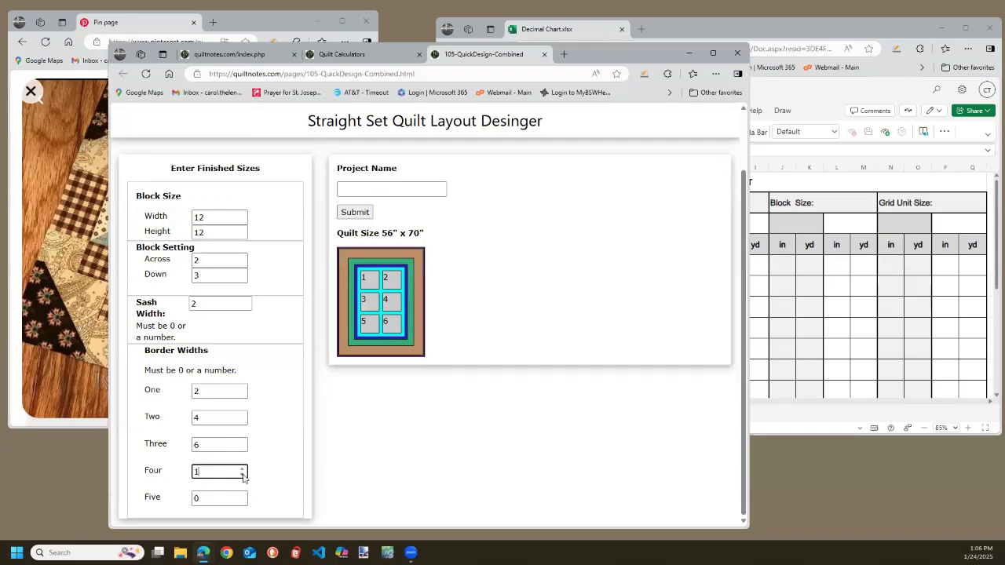
click(242, 474)
- Set border width Three to 0
click(242, 447)
click(242, 447)
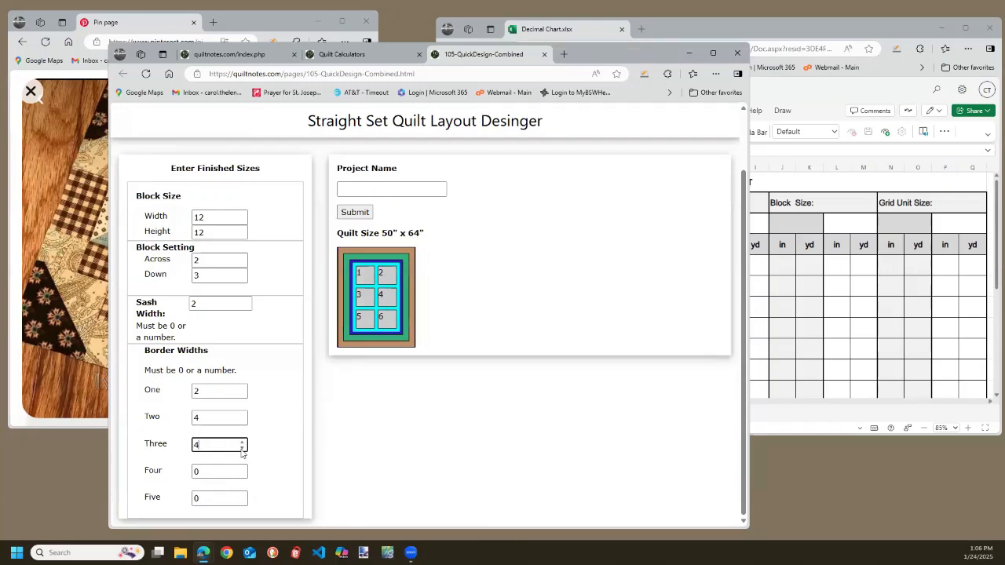
click(242, 447)
click(242, 448)
click(242, 450)
click(243, 450)
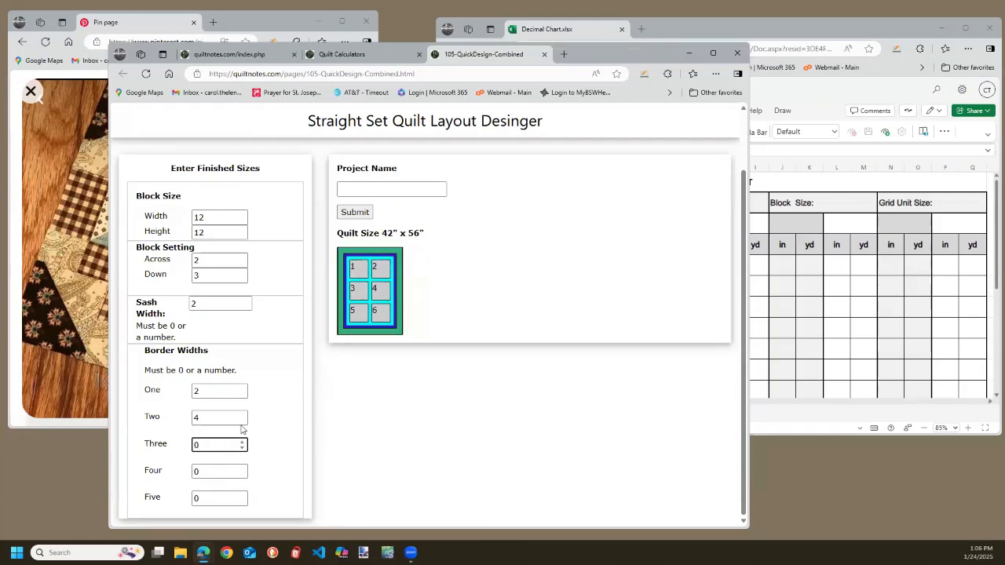
- Set border widths Two and One and the sash width to 0
click(243, 423)
click(242, 423)
click(242, 423)
click(242, 423)
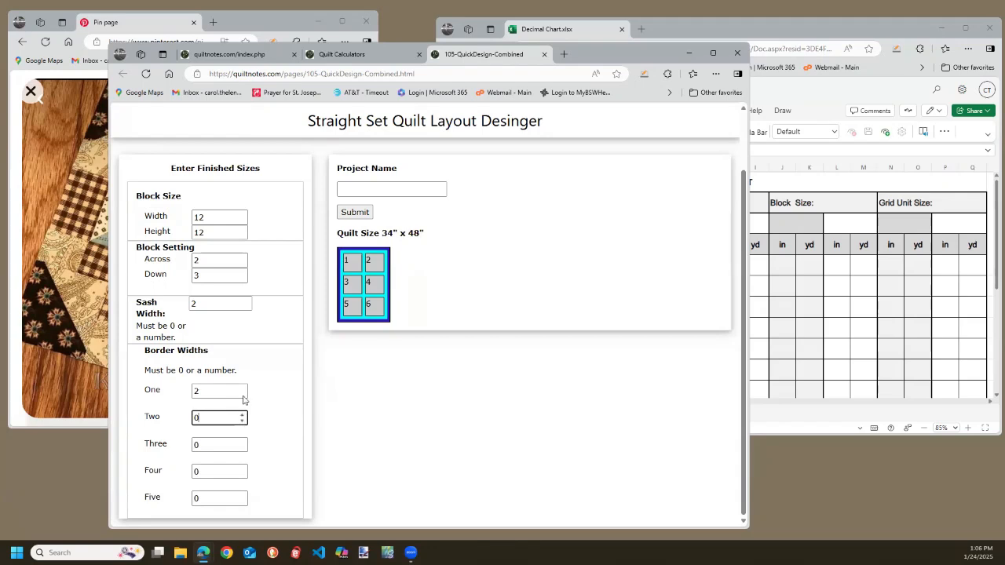
click(243, 396)
click(243, 396)
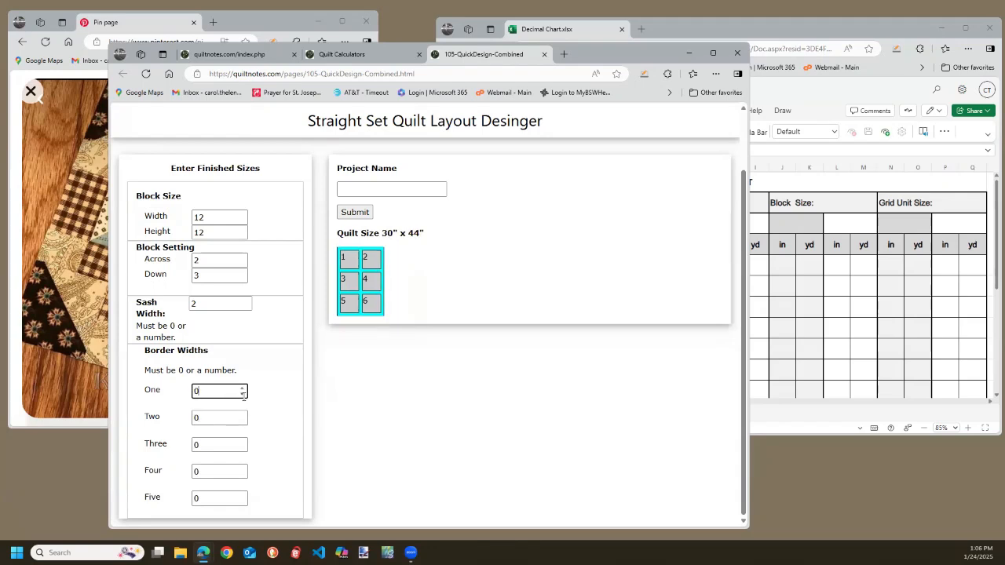
click(246, 309)
click(245, 308)
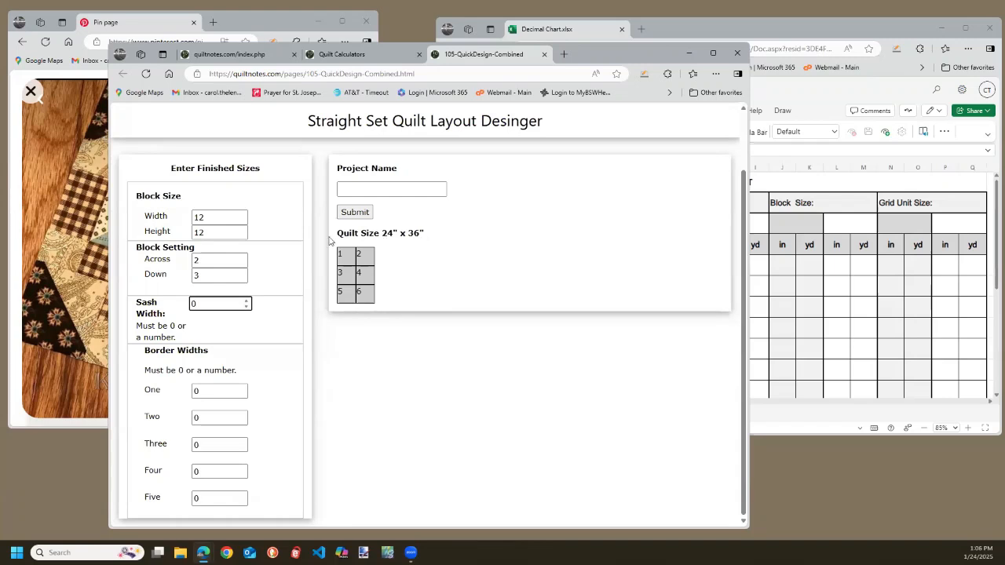
- Set the block width and height to 13
click(242, 218)
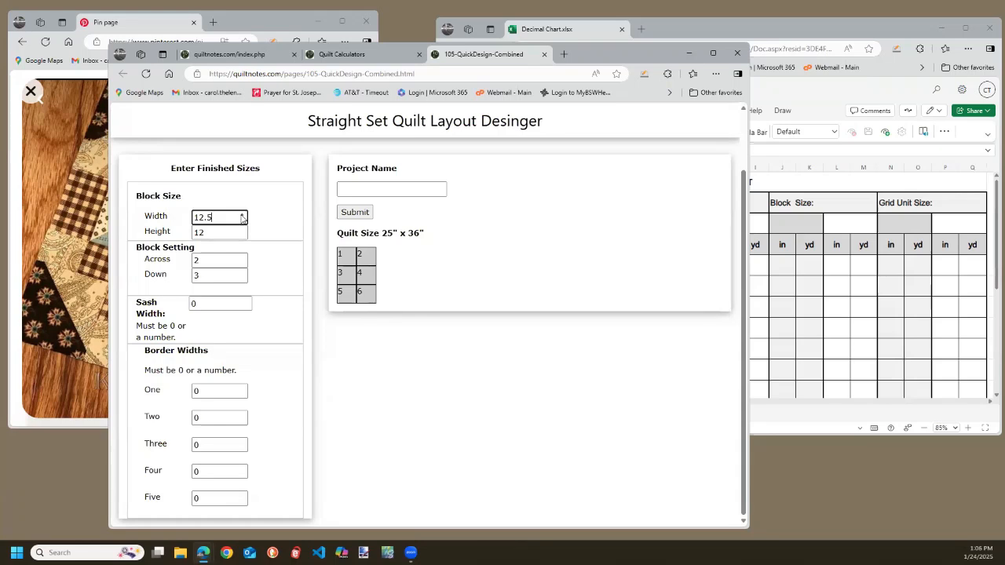
click(242, 217)
click(242, 229)
click(242, 228)
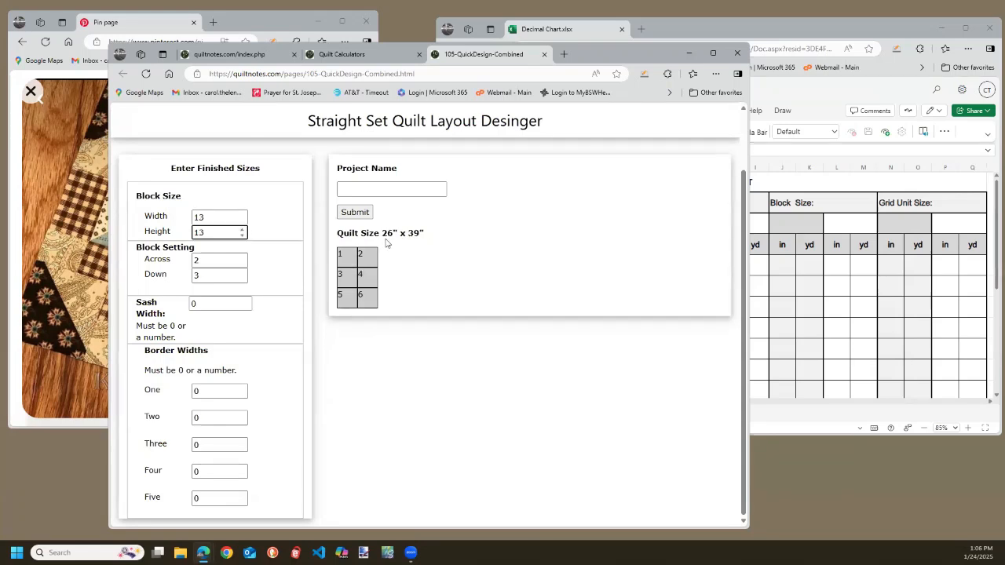
- Return the block height and width to 12
click(242, 234)
click(242, 234)
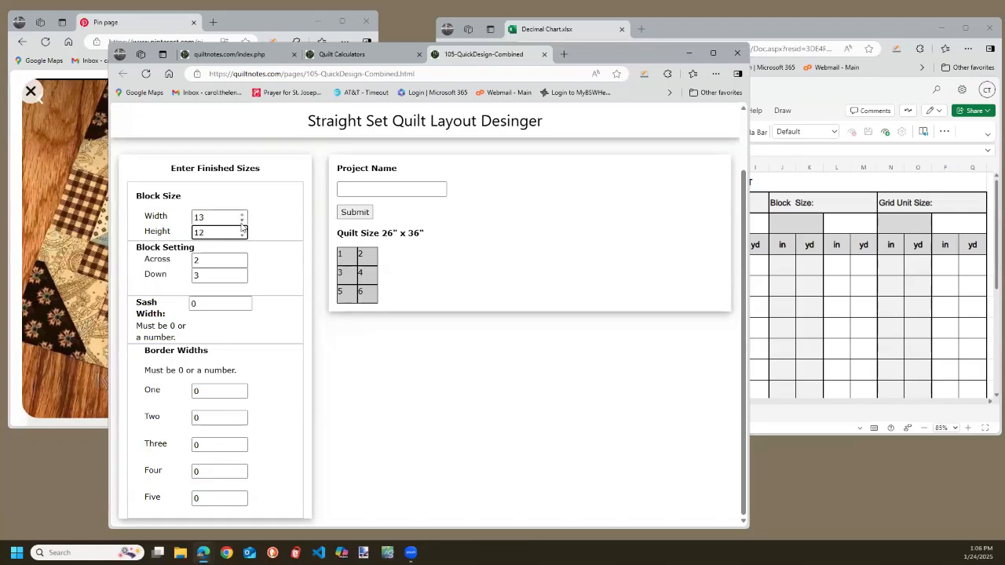
click(241, 221)
click(242, 221)
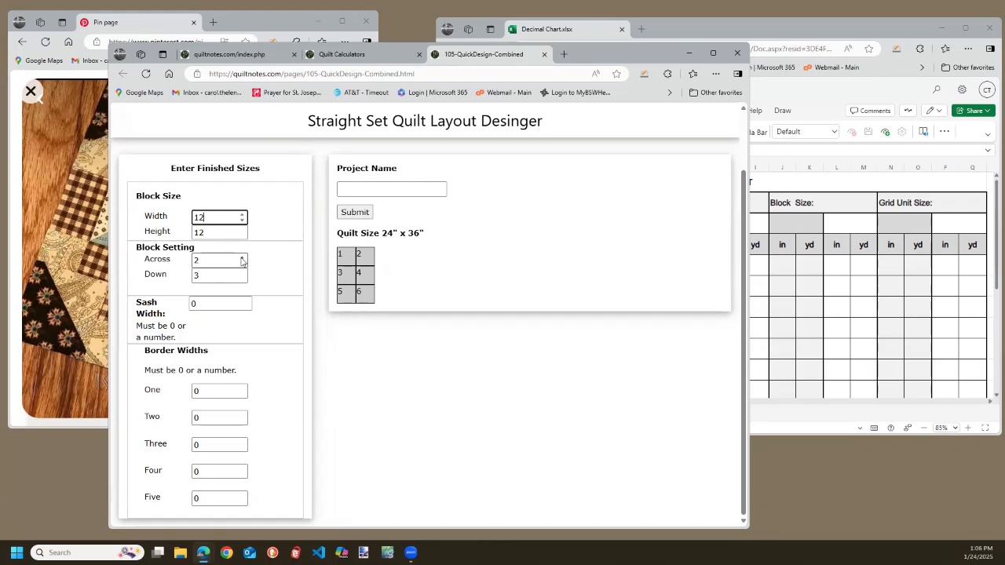
- Set the block setting to 5 across and 6 down
click(242, 259)
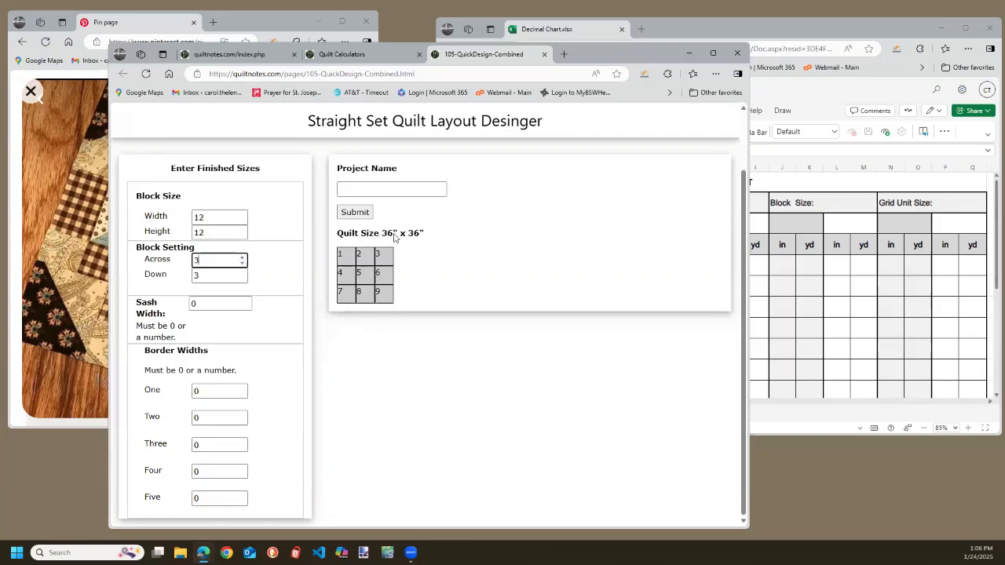
click(242, 259)
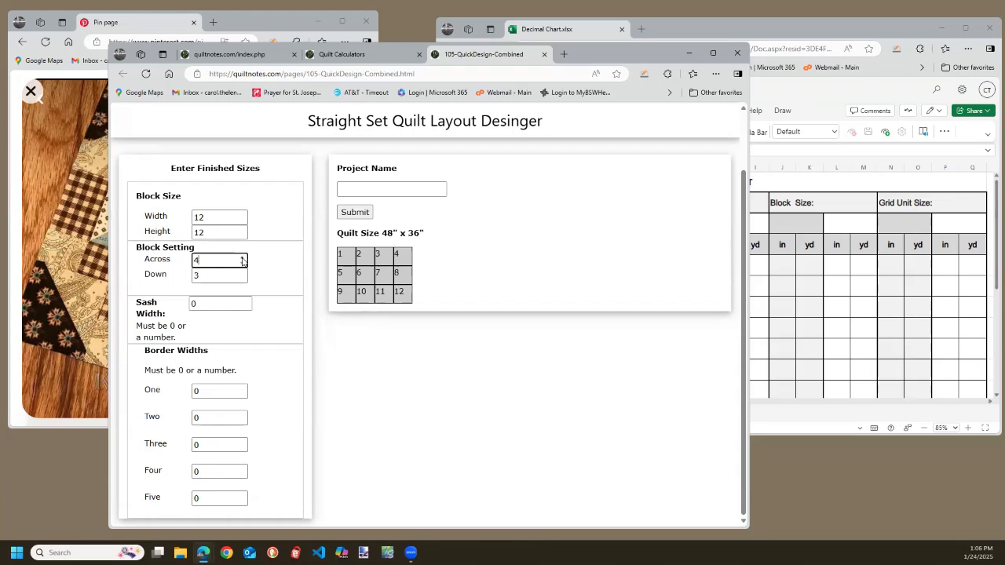
click(242, 259)
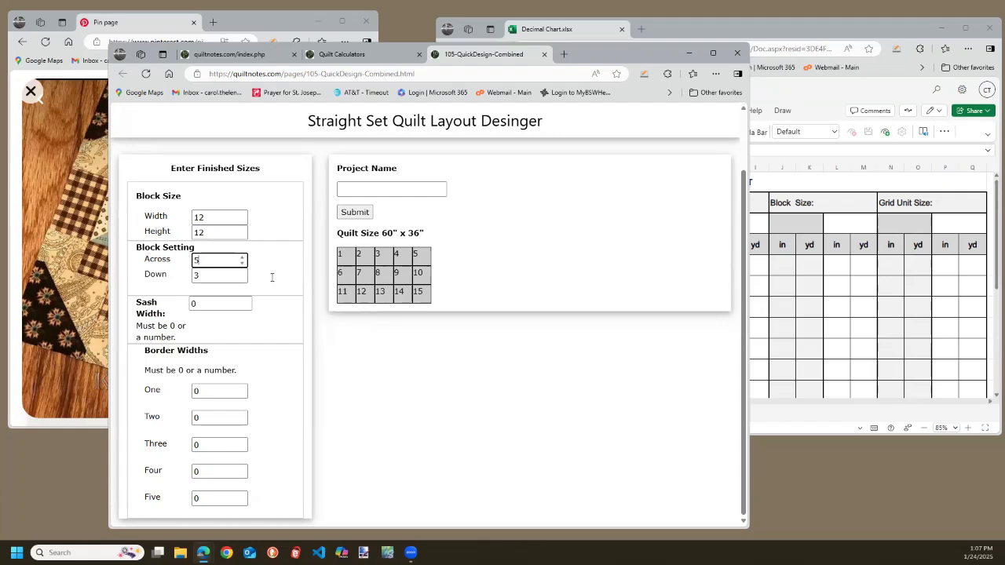
click(241, 273)
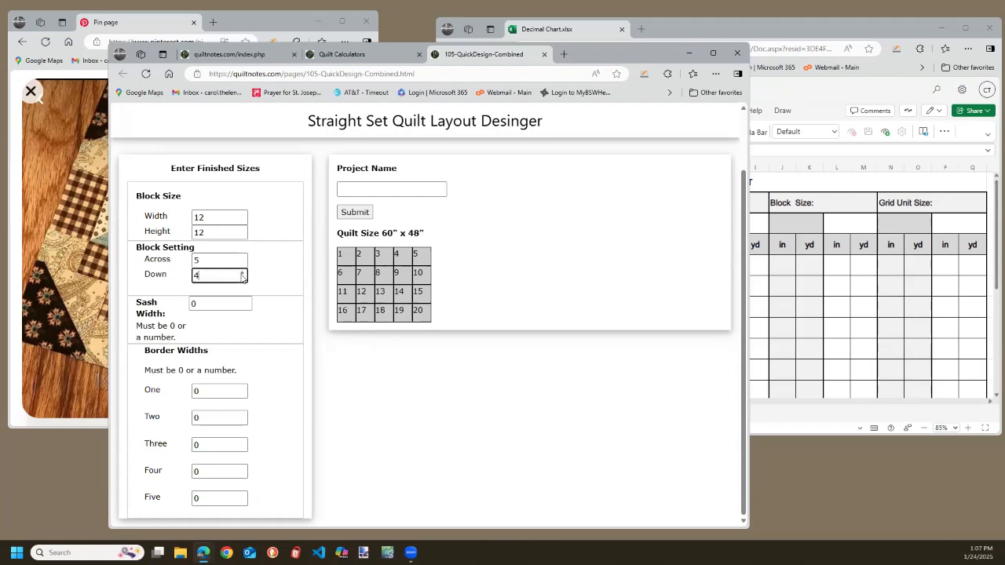
click(242, 272)
click(242, 274)
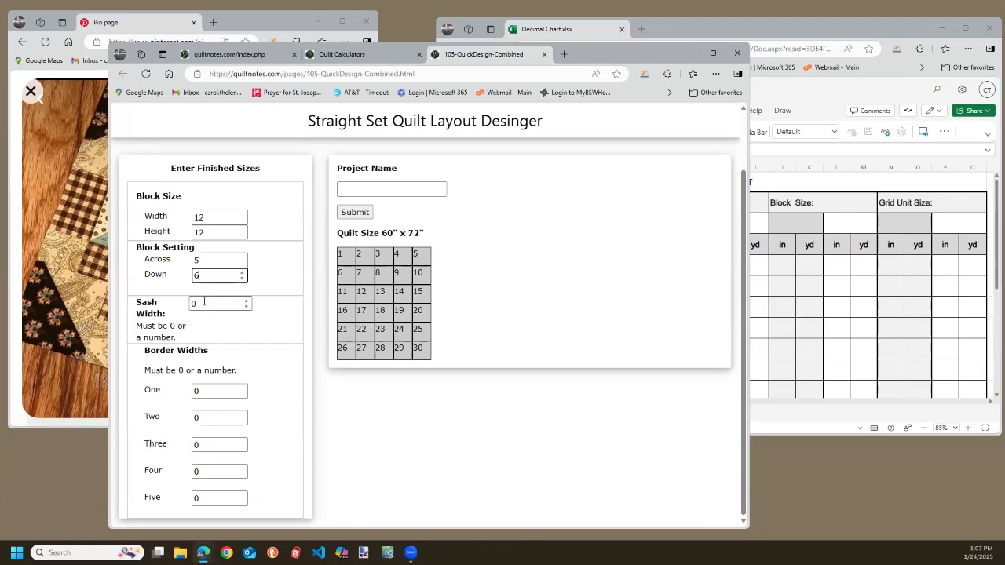
- Set the sash width to 2 and border width One to 4
click(245, 300)
click(245, 301)
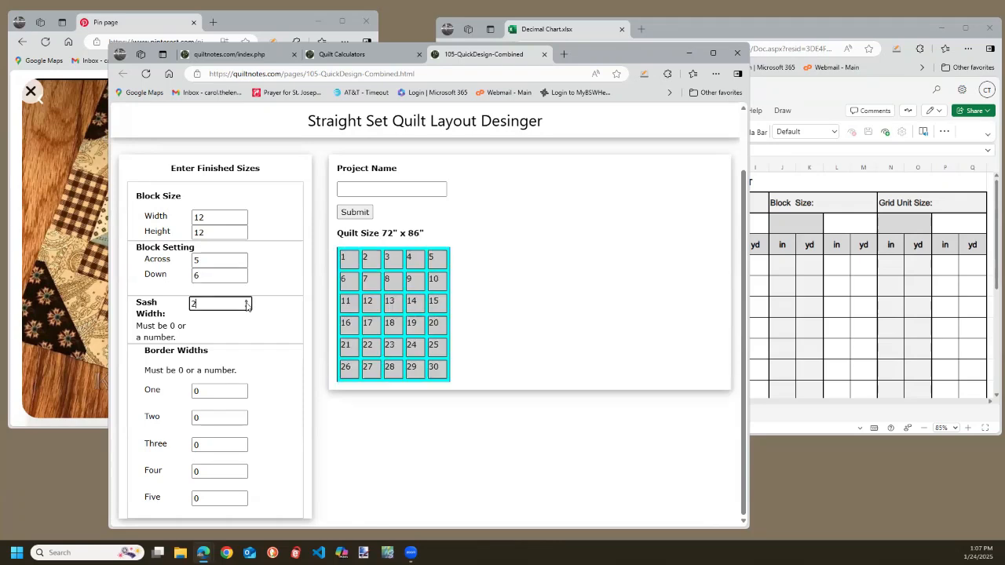
click(242, 387)
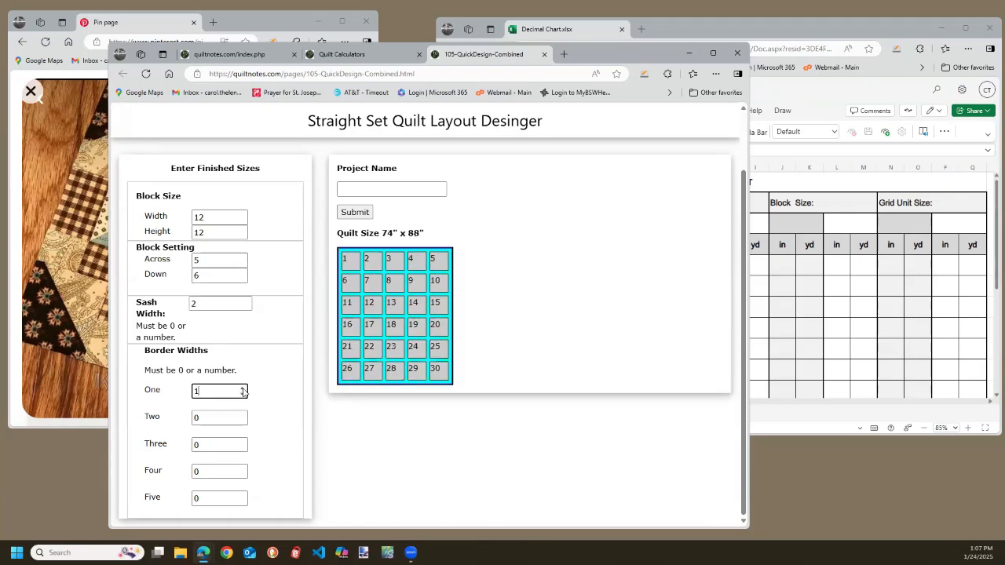
click(243, 387)
click(243, 387)
click(243, 387)
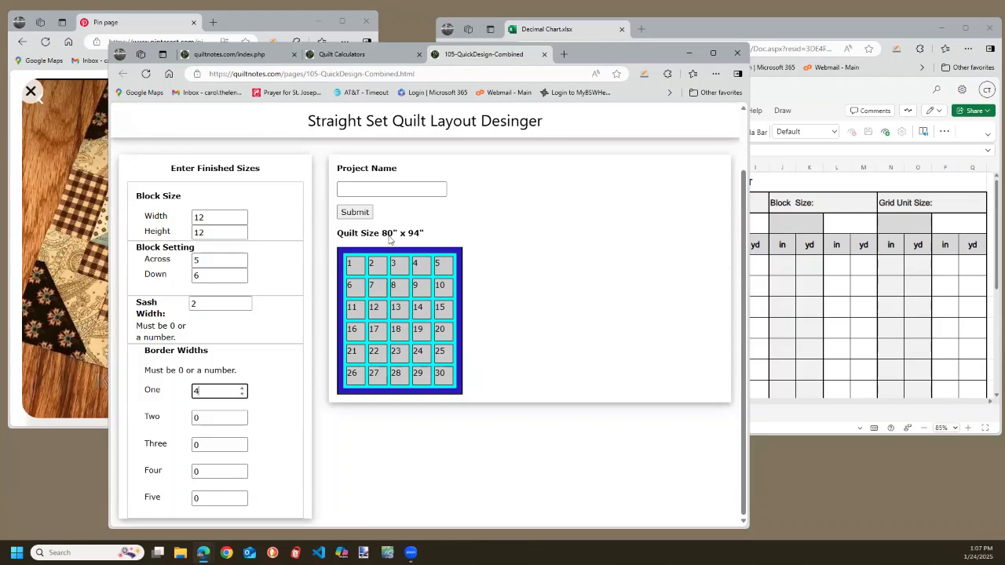
- Submit the quilt layout and review the resulting quilt information, sashing and border requirements
click(355, 212)
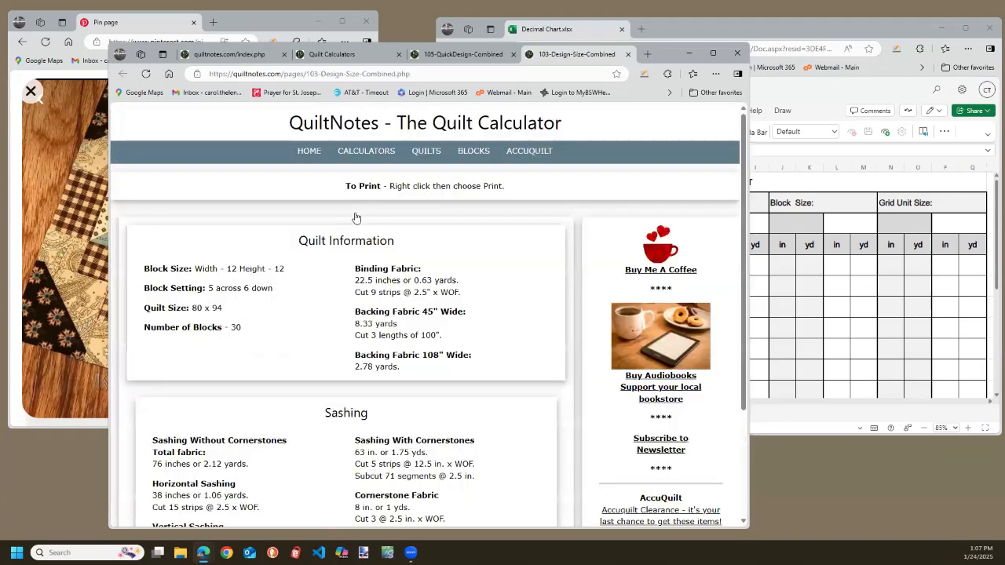
drag(660, 53, 660, 21)
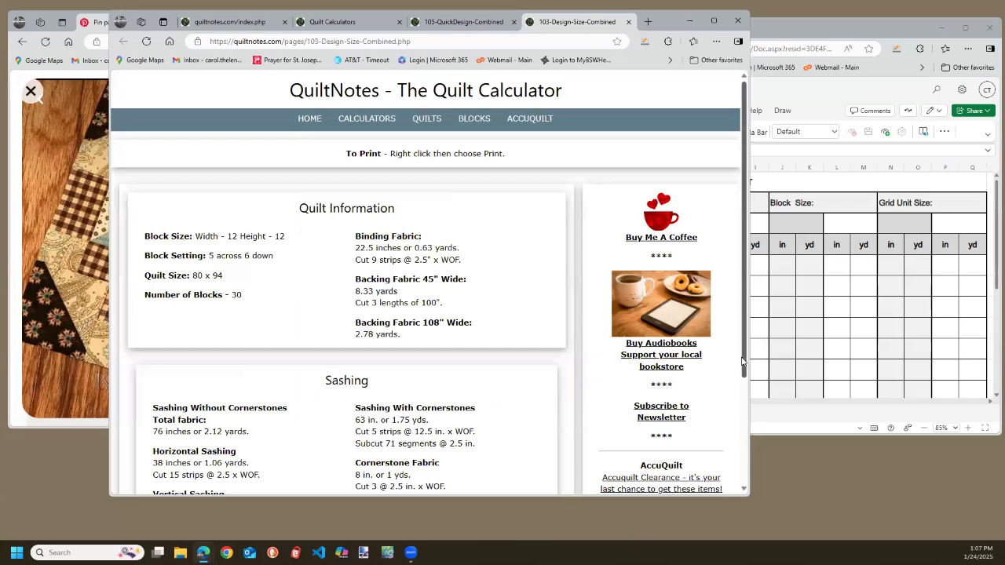
scroll(743, 409, down, 1)
scroll(742, 416, down, 2)
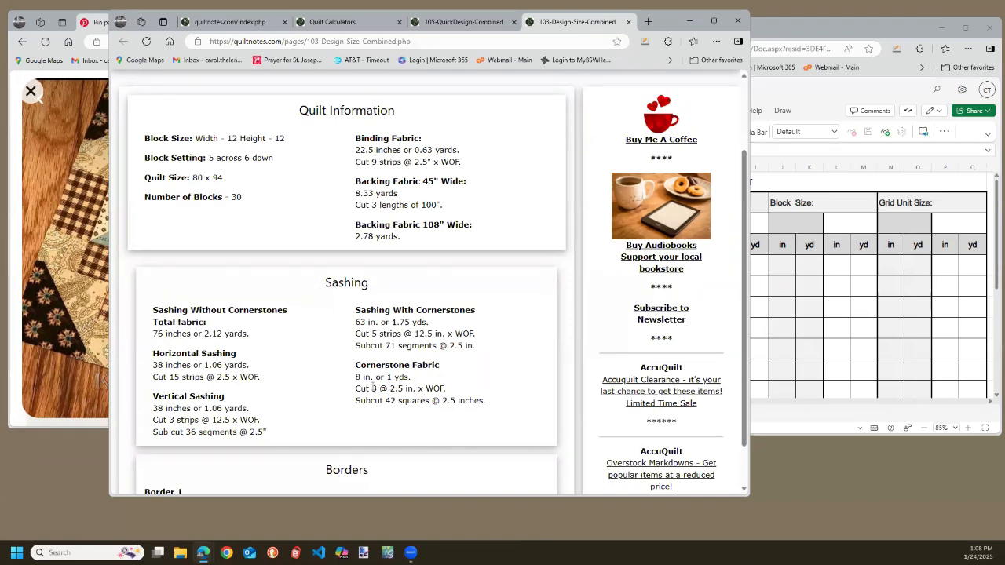
scroll(372, 386, down, 1)
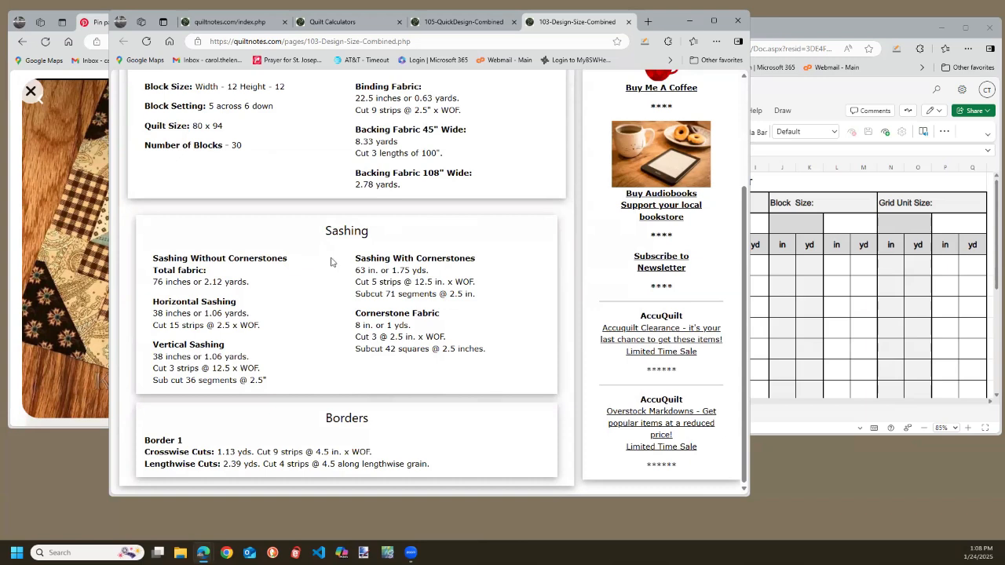
- Open the print preview of the results page and expand the additional print settings to reach the scale options
right_click(330, 261)
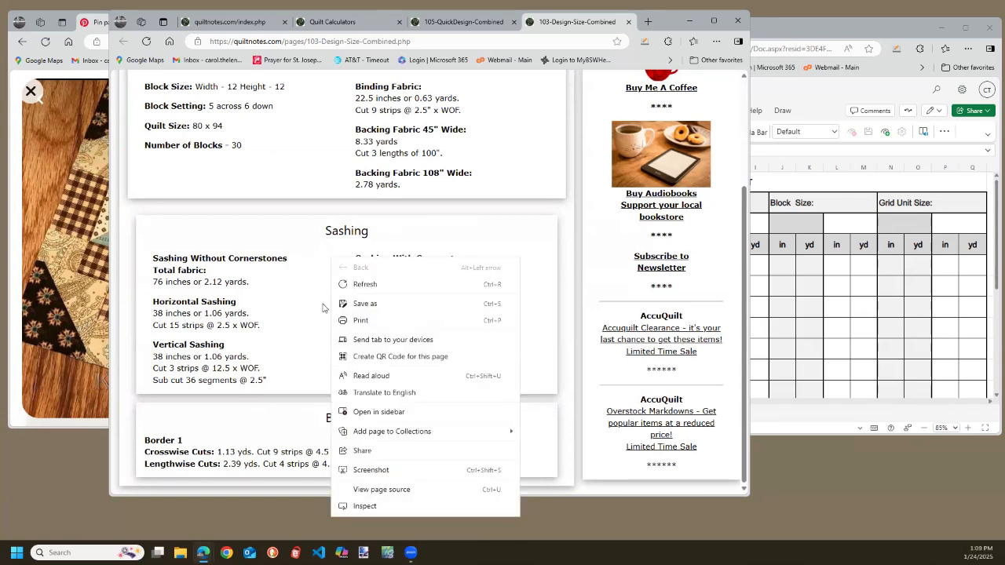
click(362, 321)
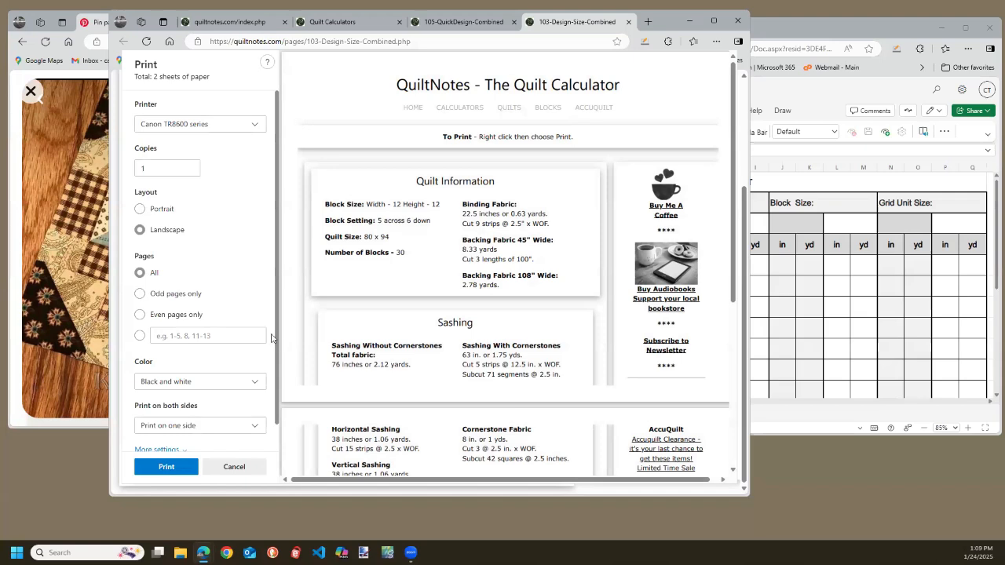
scroll(279, 381, down, 1)
scroll(279, 380, down, 1)
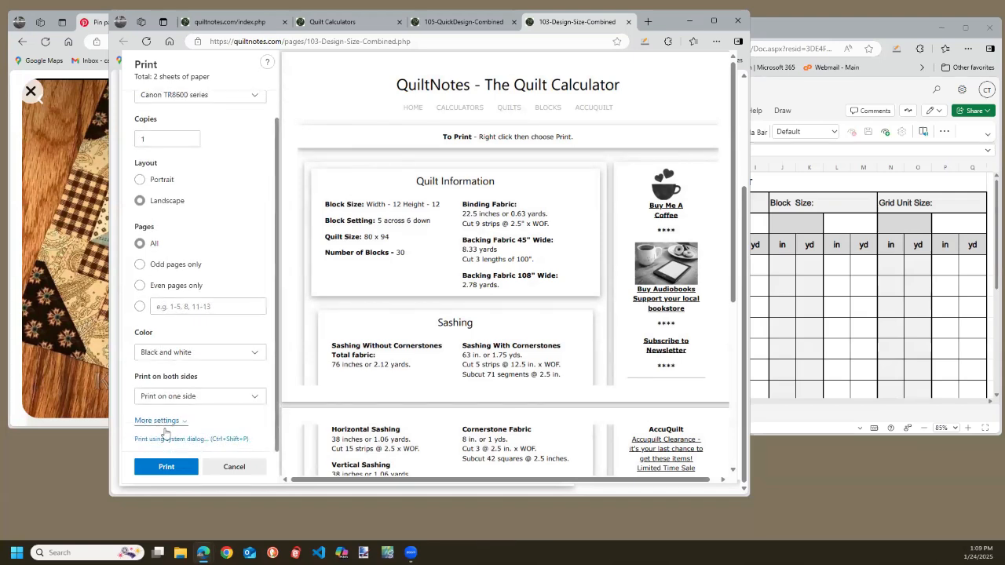
click(162, 426)
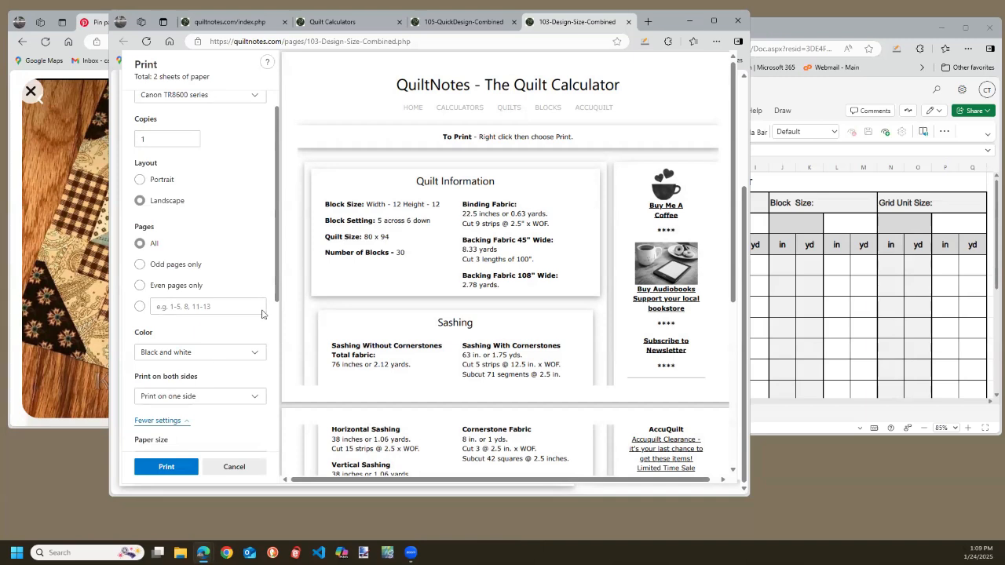
drag(277, 300, 277, 342)
scroll(277, 342, down, 3)
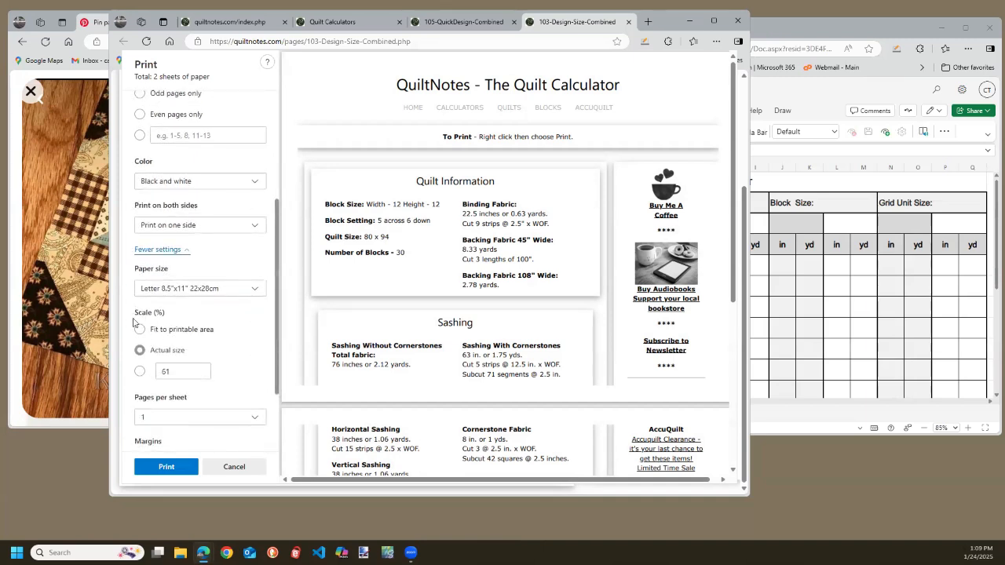
- Try a custom print scale of 80, reduce it to 70, and cancel printing
click(189, 375)
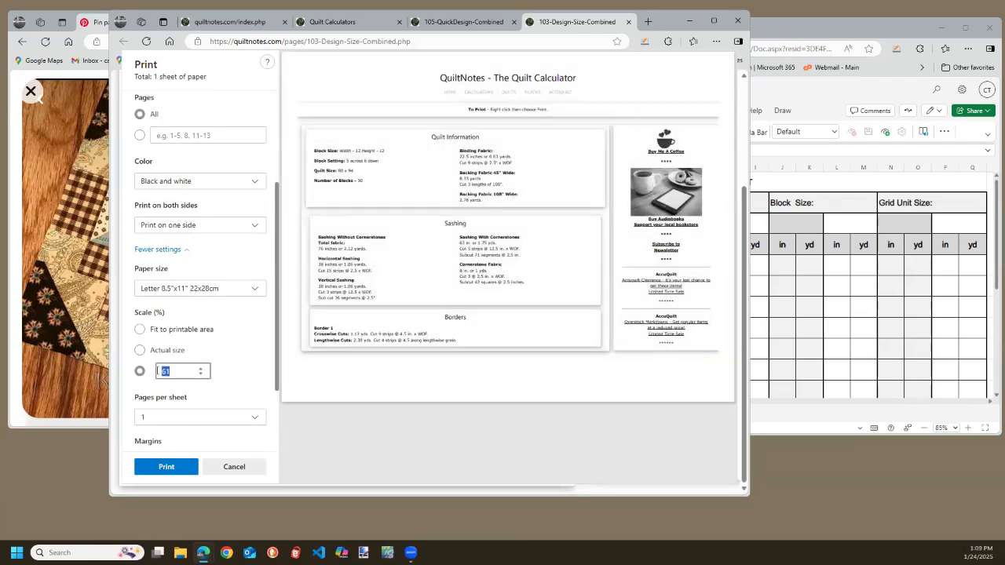
text(80)
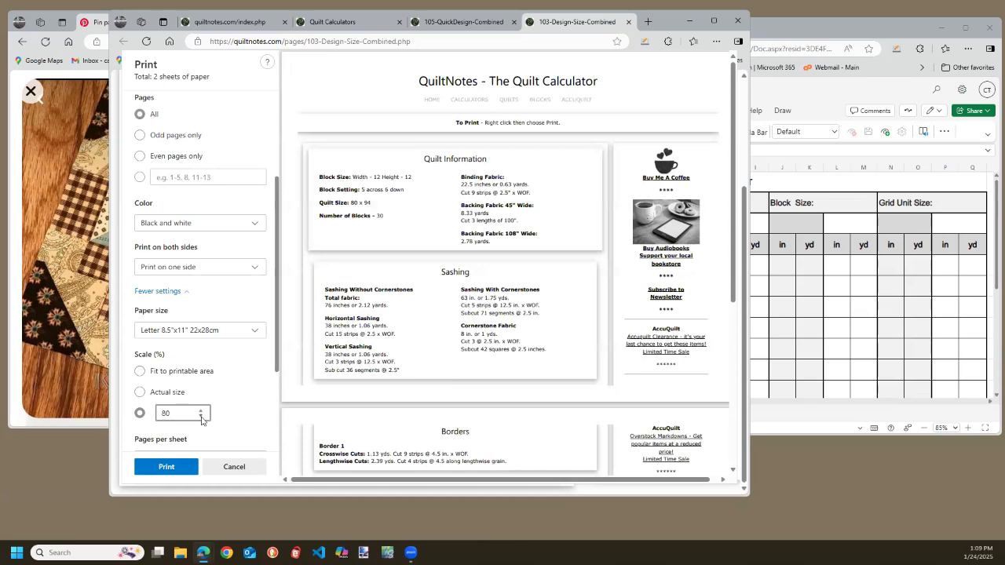
click(201, 418)
click(201, 419)
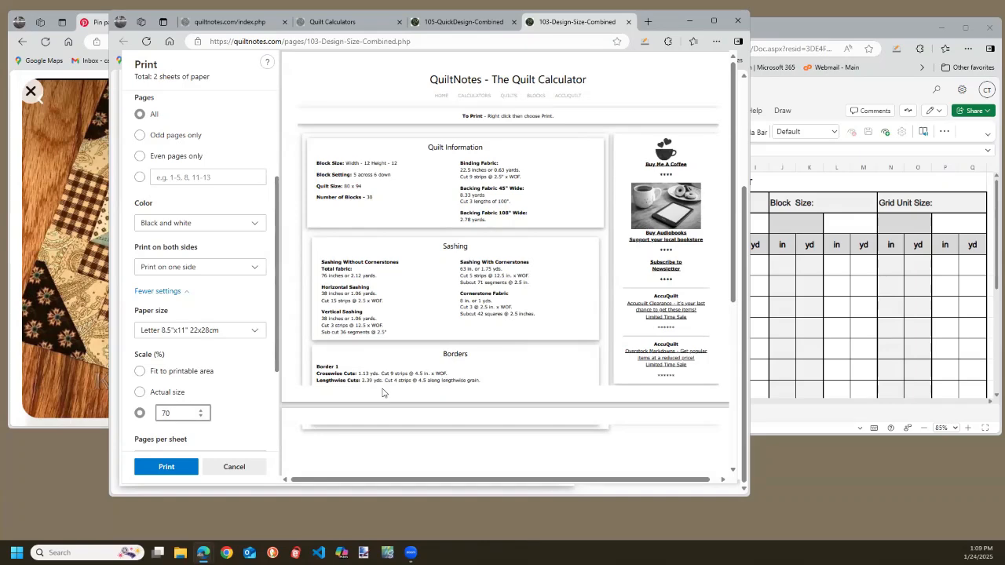
click(234, 471)
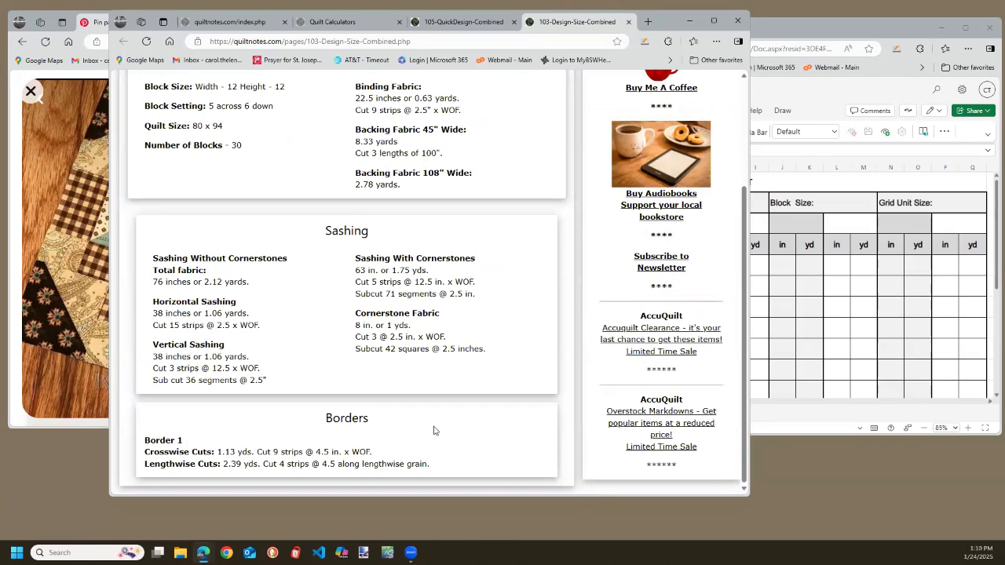
- Return to the top of the results page and open the site's calculators page
scroll(494, 175, up, 1)
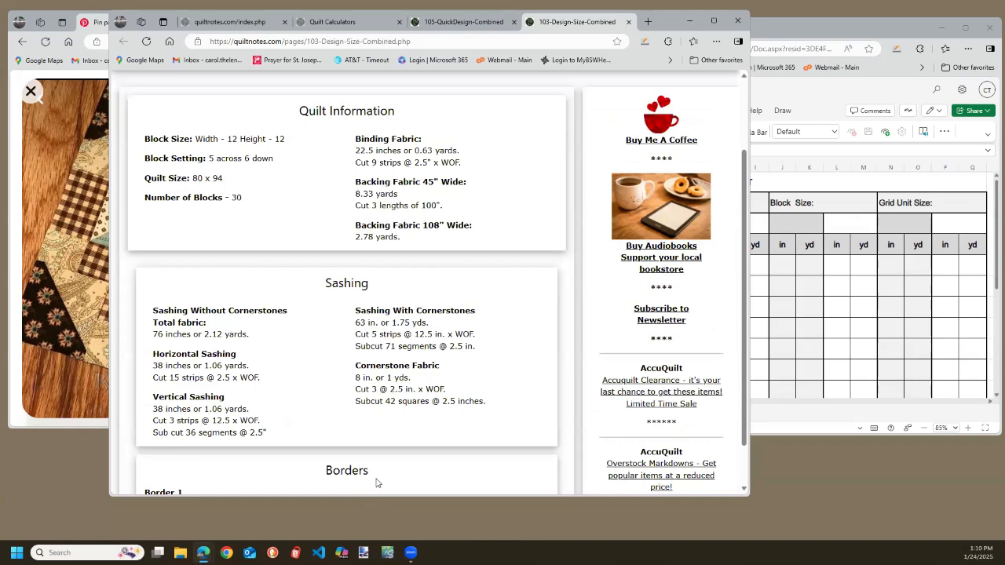
drag(371, 502, 374, 534)
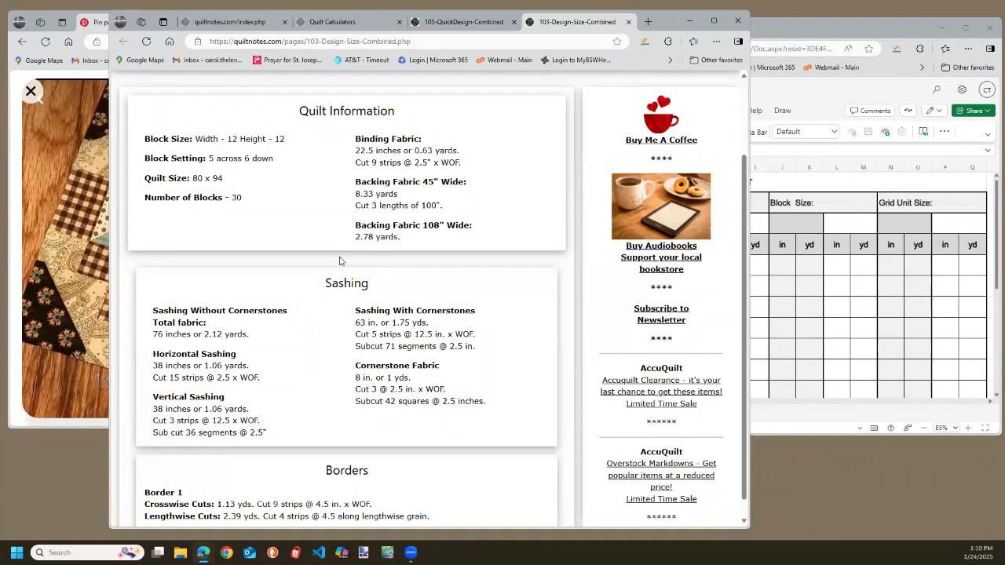
scroll(363, 124, up, 2)
click(362, 122)
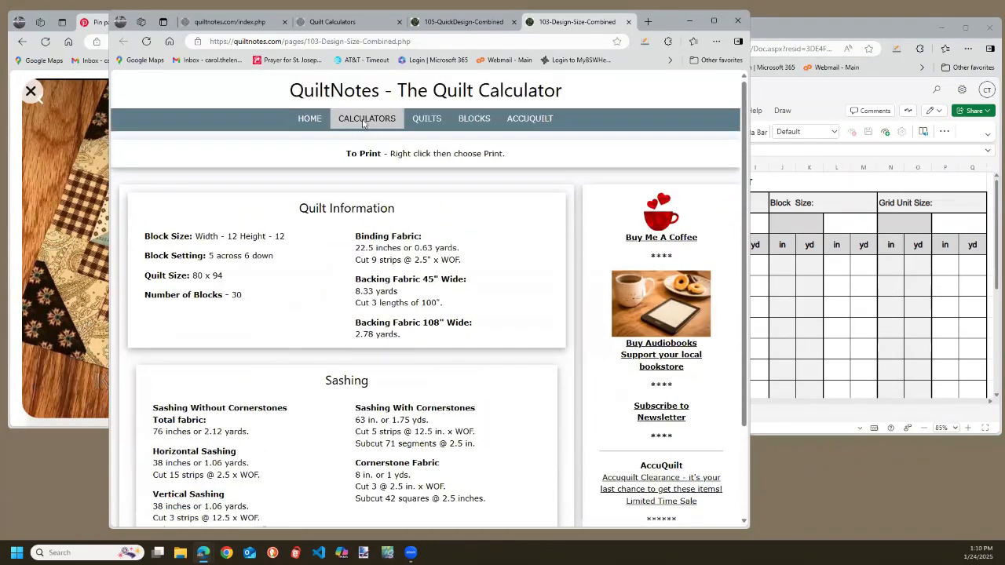